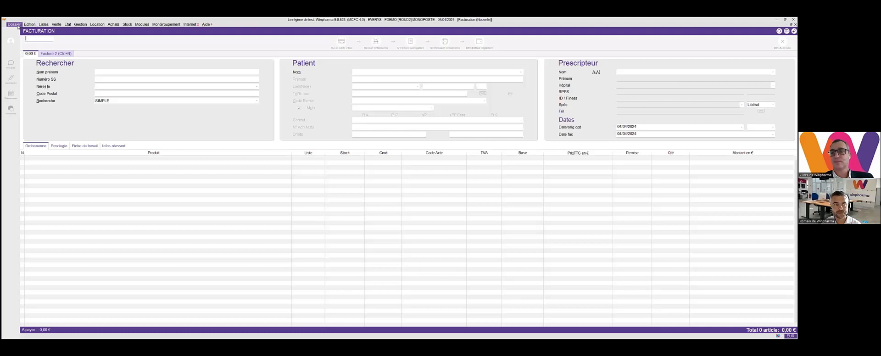
{"action": "left_click", "coordinate": [48, 26]}
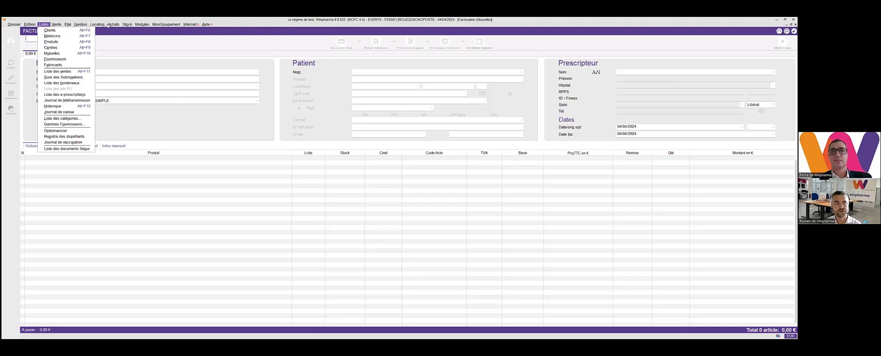
{"action": "left_click", "coordinate": [144, 25]}
{"action": "left_click", "coordinate": [104, 33]}
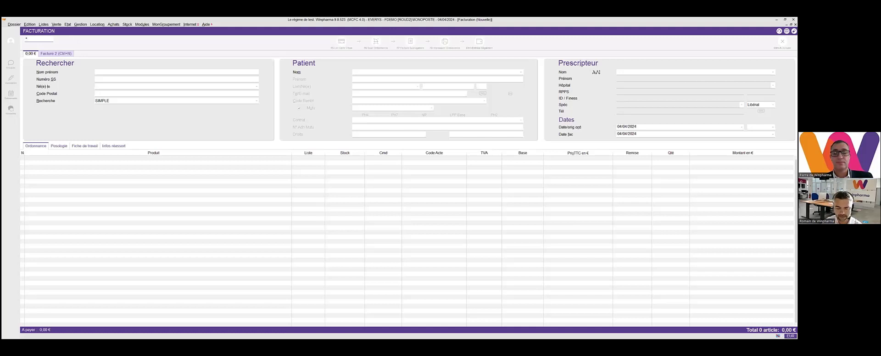
- Identify as operator 1 on the new invoice and enter the operator's password
{"action": "type", "text": "1"}
{"action": "key", "text": "Return"}
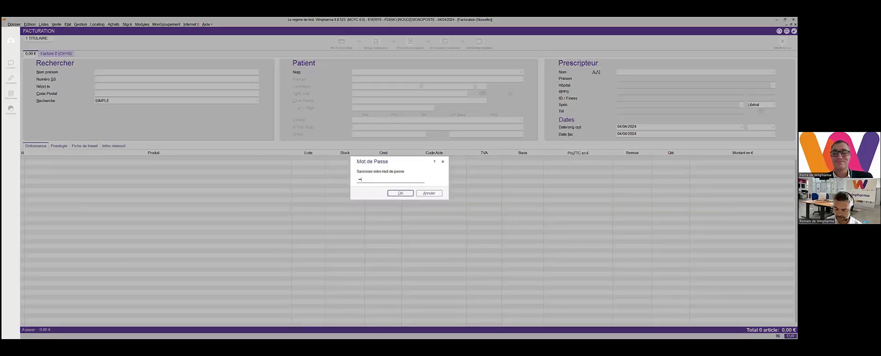
{"action": "key", "text": "Return"}
- Add product code 3232018 to the invoice and settle the sale in cash
{"action": "type", "text": "3232018"}
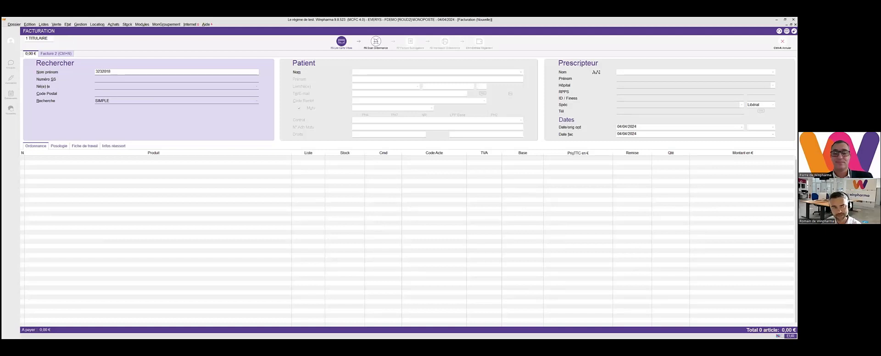
{"action": "key", "text": "Return"}
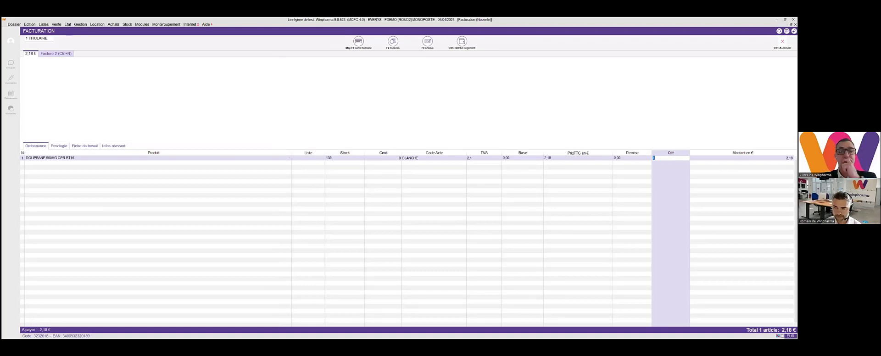
{"action": "key", "text": "Return"}
{"action": "key", "text": "F2"}
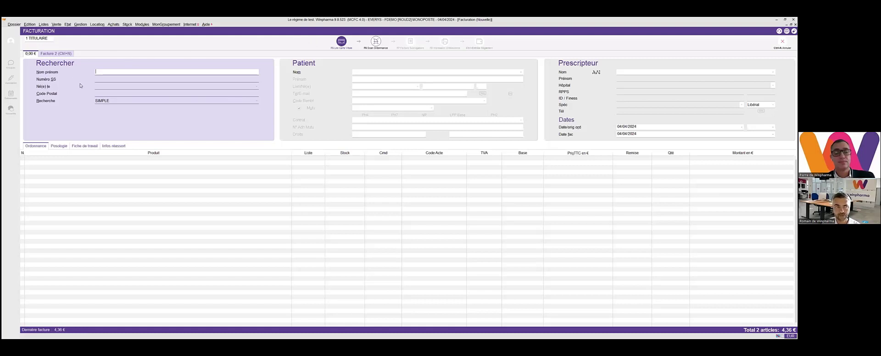
- Add Doliprane 500 mg (code 3232018) to a new invoice with a quantity of 2
{"action": "type", "text": "3232018"}
{"action": "key", "text": "Return"}
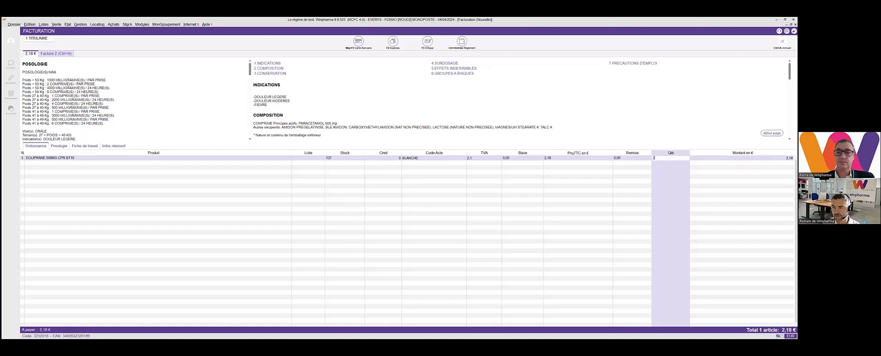
{"action": "key", "text": "Return"}
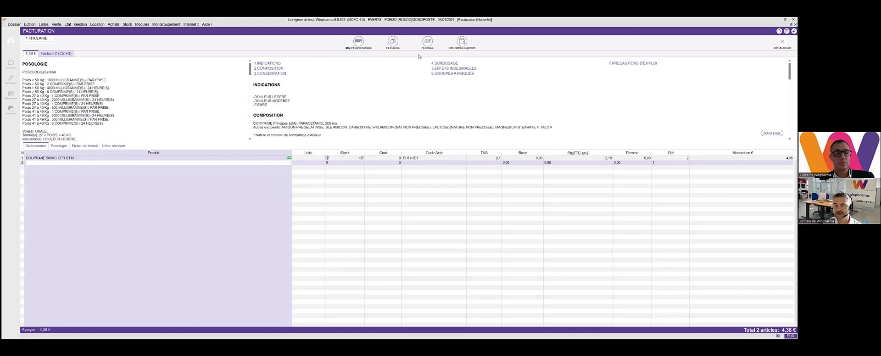
- Open the invoice's payment and settle the full amount by Carte Bancaire
{"action": "left_click", "coordinate": [473, 48]}
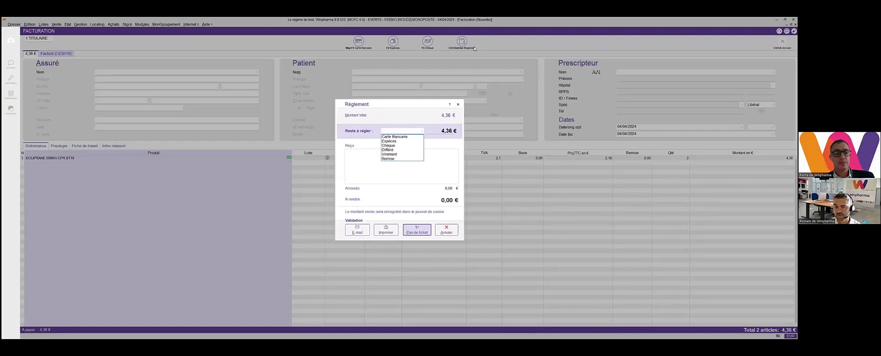
{"action": "key", "text": "Down"}
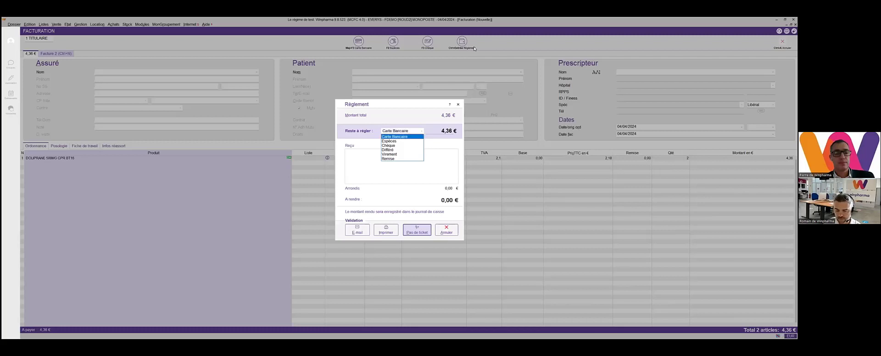
{"action": "key", "text": "Return"}
{"action": "key", "text": "Return"}
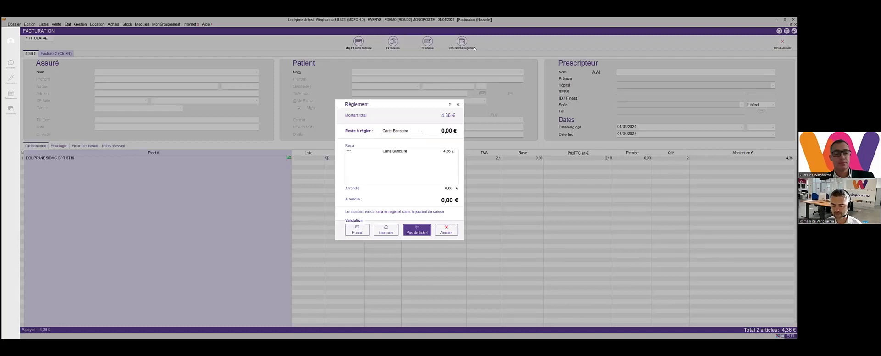
- Check the printed and e-mailed receipt options, and validate the sale without a receipt
{"action": "key", "text": "Left"}
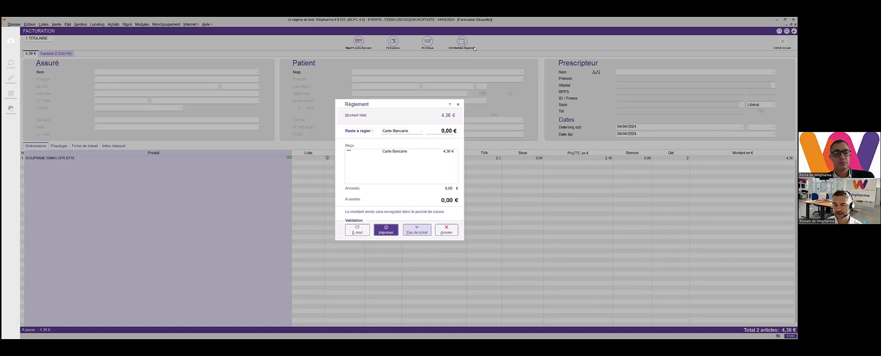
{"action": "key", "text": "Left"}
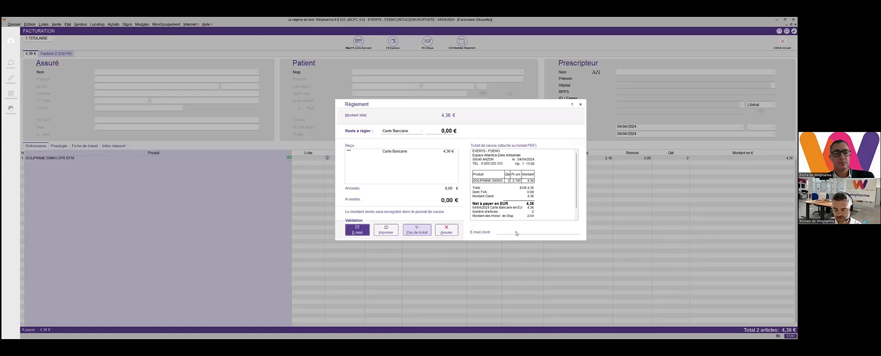
{"action": "key", "text": "Right"}
{"action": "key", "text": "Right"}
{"action": "key", "text": "Return"}
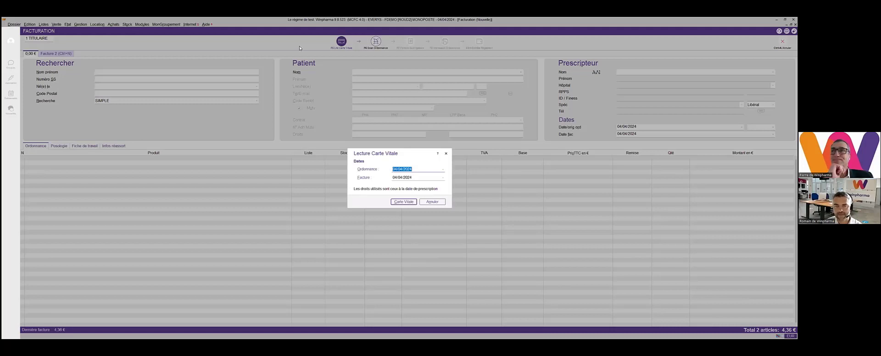
- Read the Carte Vitale with prescription and invoice dates of 04/04/2024, entering the CPS card holder code
{"action": "key", "text": "Return"}
{"action": "type", "text": "•••"}
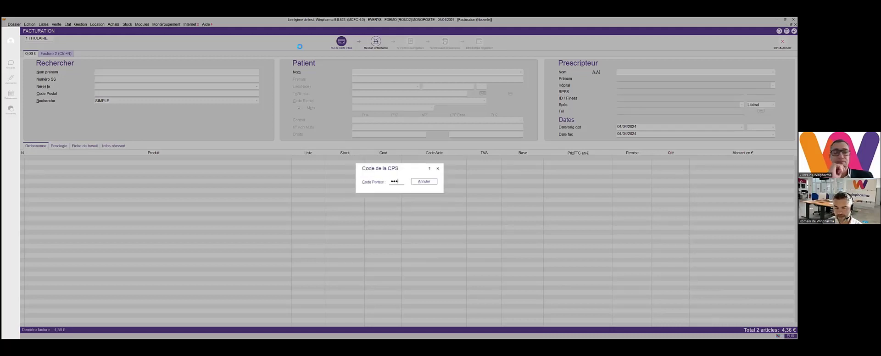
{"action": "type", "text": "•"}
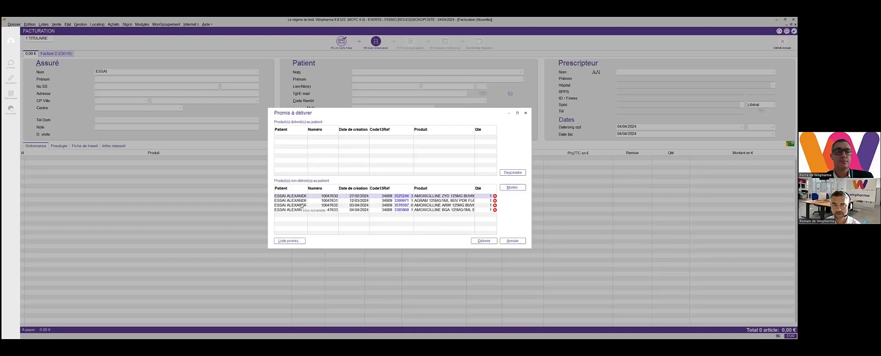
- Dismiss the promised-products list and set the patient to the third listed beneficiary and the prescriber to the first listed doctor
{"action": "key", "text": "Escape"}
{"action": "key", "text": "Down"}
{"action": "key", "text": "Down"}
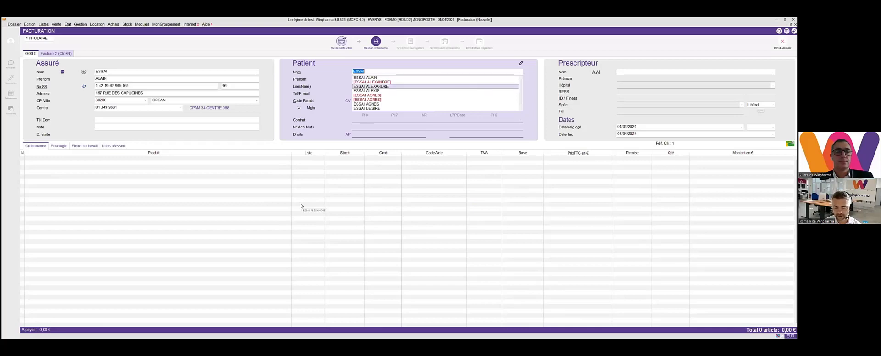
{"action": "key", "text": "Return"}
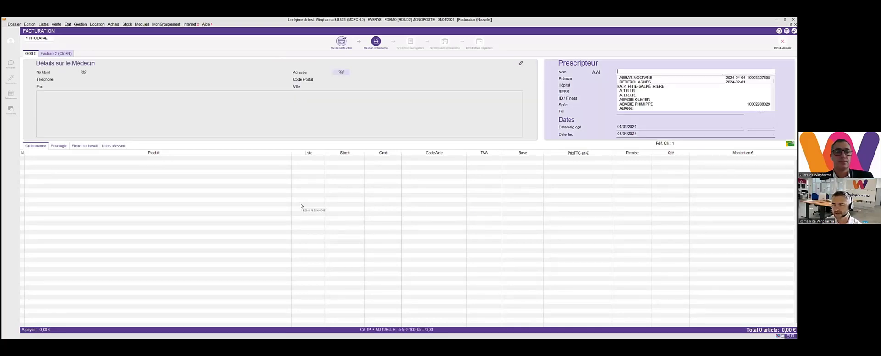
{"action": "key", "text": "Down"}
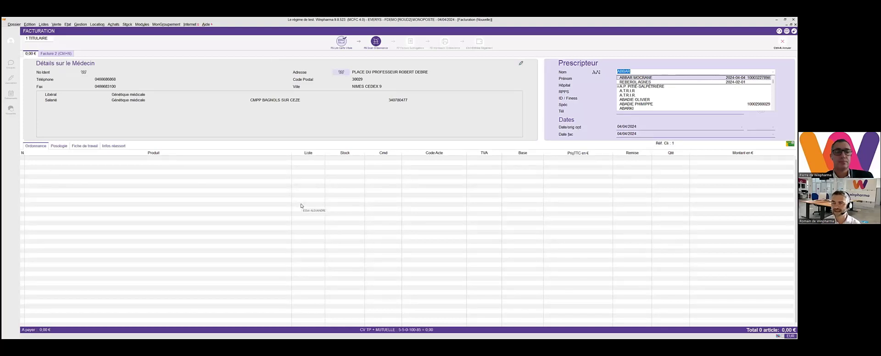
{"action": "key", "text": "Return"}
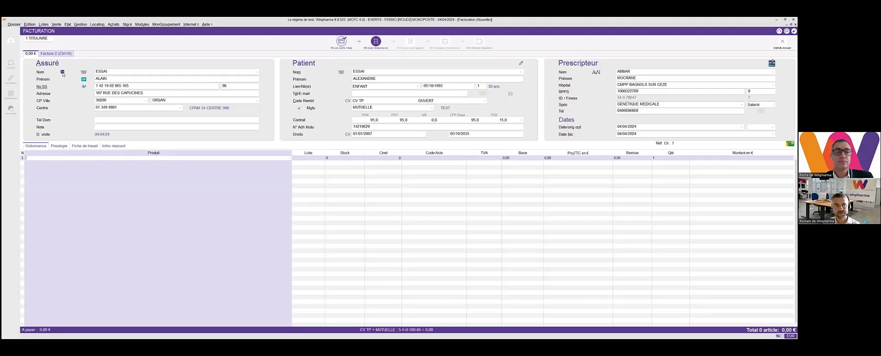
- Examine the insured person's scanned documents and pharmaceutical interviews record, closing both without changes
{"action": "key", "text": "F6"}
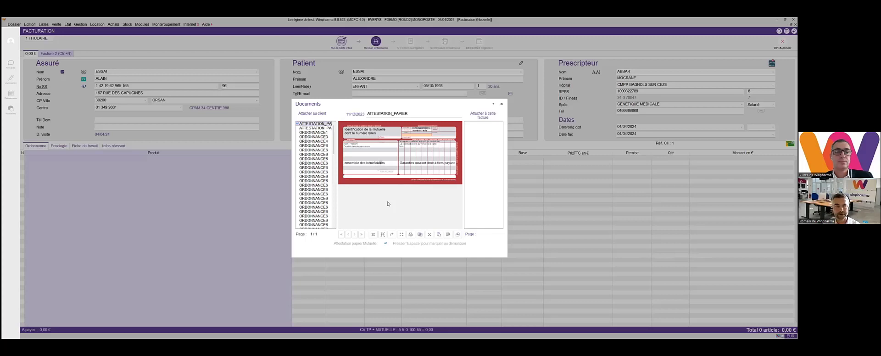
{"action": "key", "text": "Escape"}
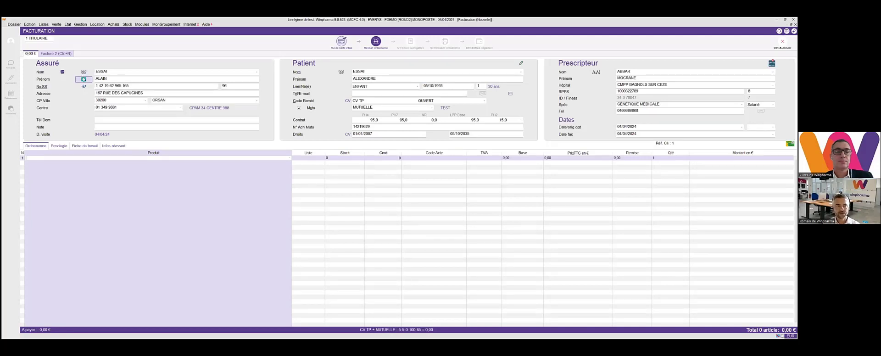
{"action": "mouse_move", "coordinate": [78, 80]}
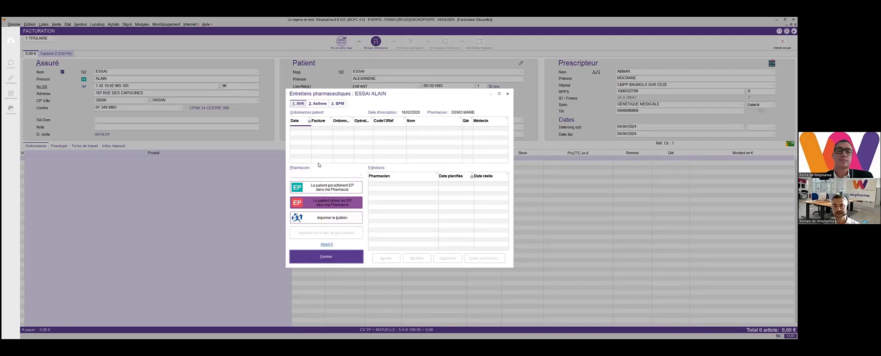
{"action": "left_click", "coordinate": [327, 258]}
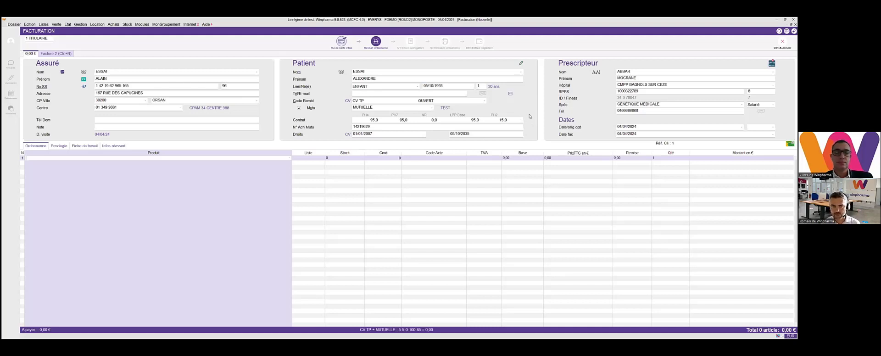
- Change the patient's mutual insurance to HARMONIE
{"action": "key", "text": "alt+u"}
{"action": "type", "text": "HARMONIE"}
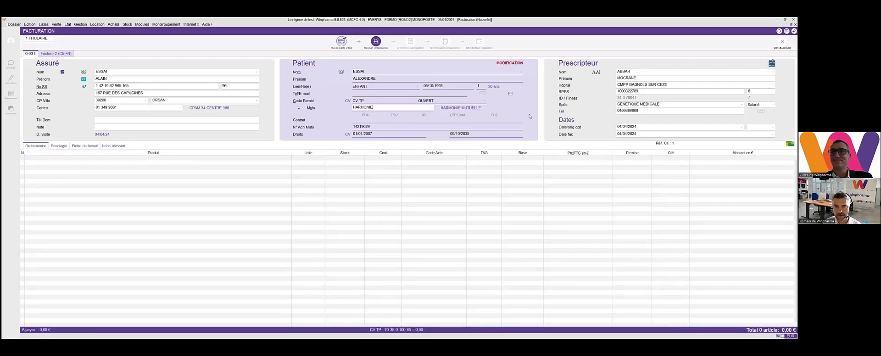
{"action": "key", "text": "Return"}
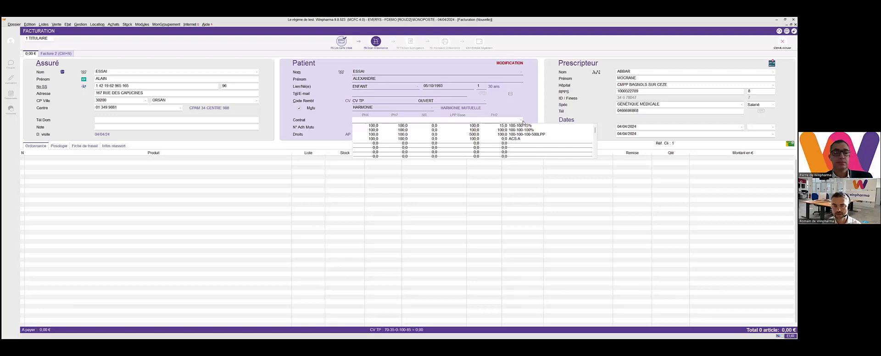
- Look through the reimbursement rate table for the mutual's contract and leave it without adding a rate
{"action": "key", "text": "Insert"}
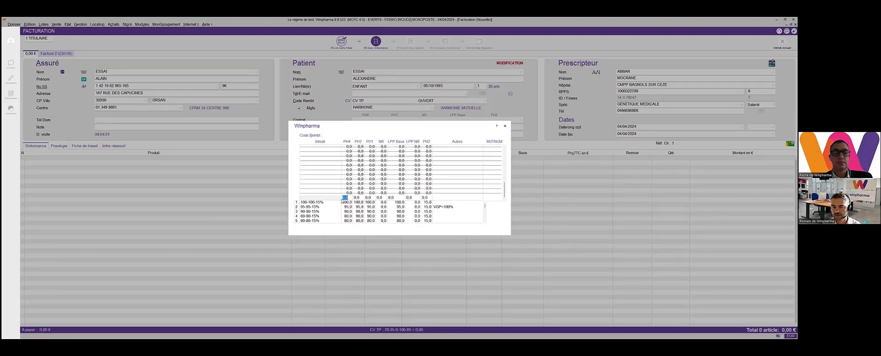
{"action": "scroll", "coordinate": [354, 211], "scroll_direction": "down", "scroll_amount": 2}
{"action": "scroll", "coordinate": [357, 210], "scroll_direction": "up", "scroll_amount": 3}
{"action": "key", "text": "Escape"}
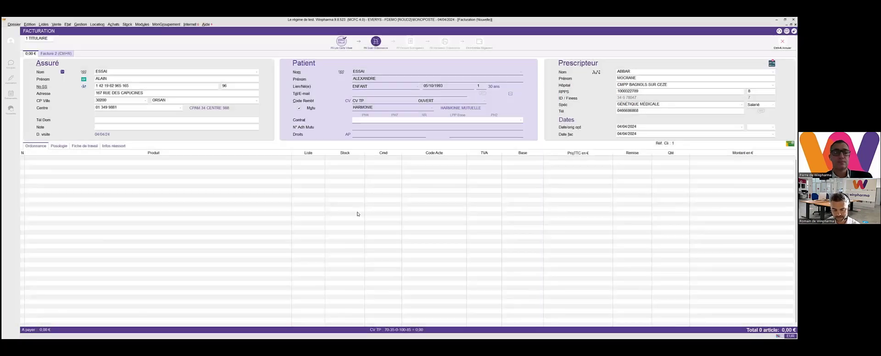
- Apply the 100-100-15% contract with rights ending 31/12/2024, skipping the certificate scan and declining to save the changes to the patient record
{"action": "key", "text": "Return"}
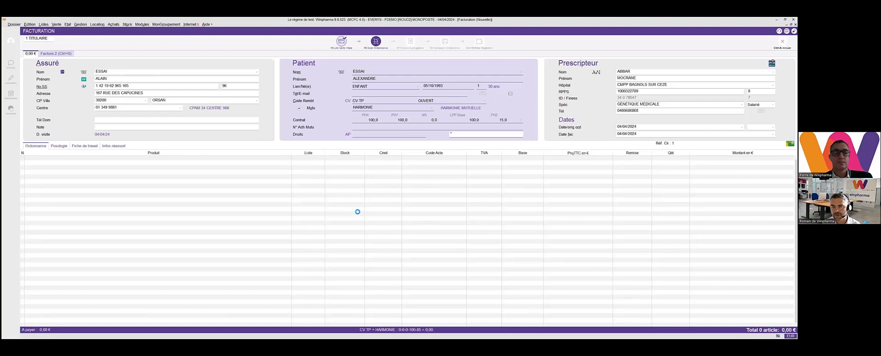
{"action": "key", "text": "Return"}
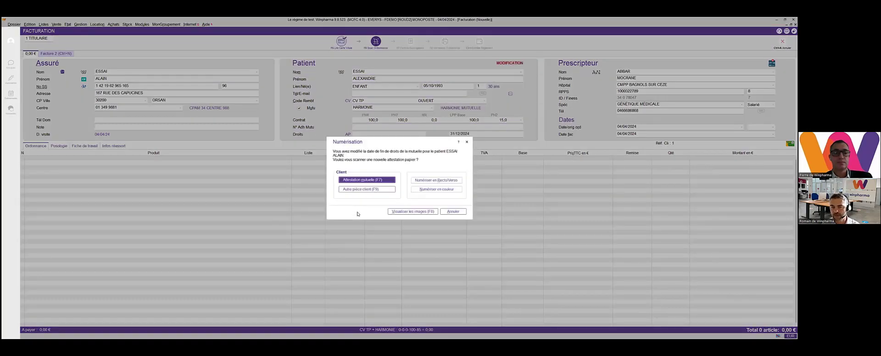
{"action": "left_click", "coordinate": [447, 215]}
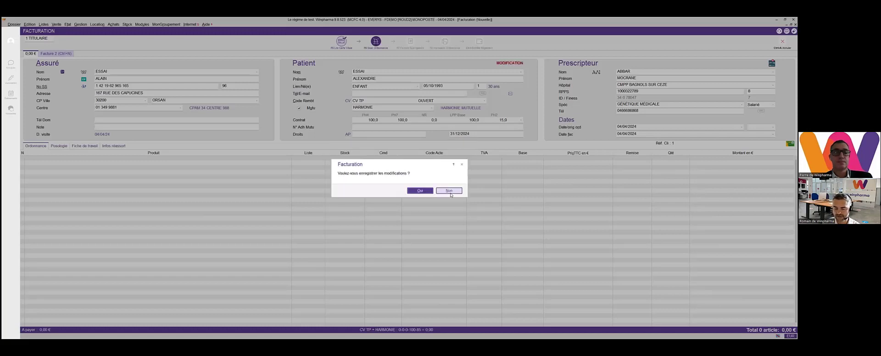
{"action": "left_click", "coordinate": [448, 190]}
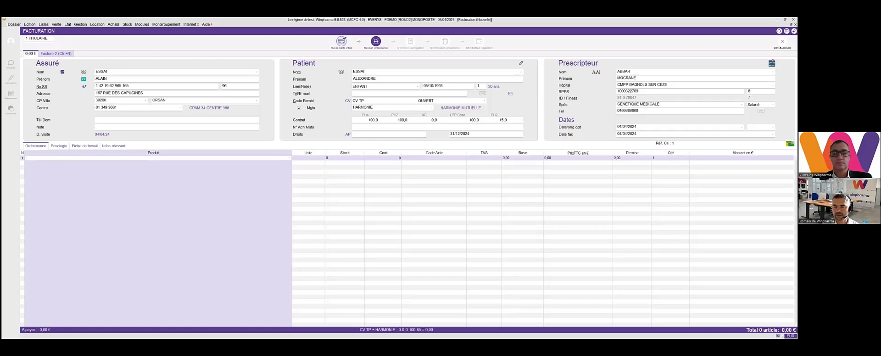
- View the MSSanté secure messaging page from the prescriber's details and return to the invoice
{"action": "left_click", "coordinate": [772, 63]}
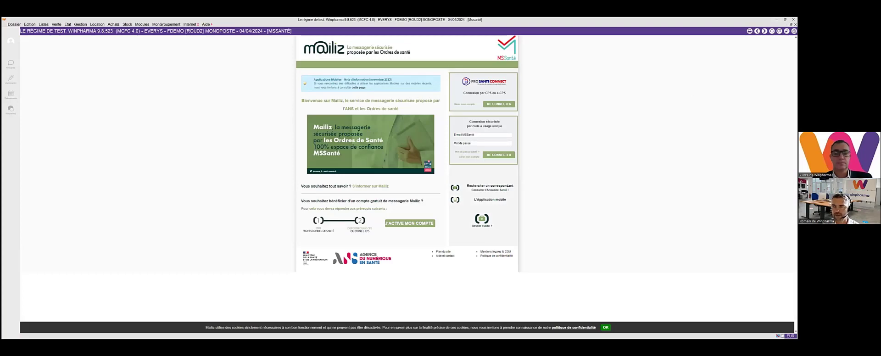
{"action": "left_click", "coordinate": [793, 31]}
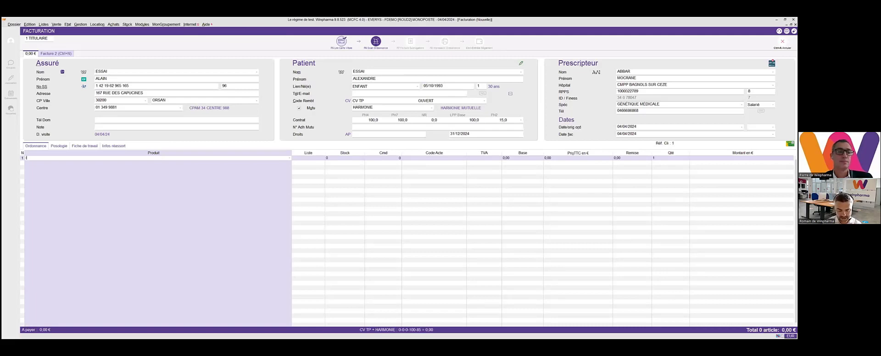
- Search the products for "IPR 500" and add one DOLIPRANE 500MG CPR BT16 to the invoice
{"action": "type", "text": "IPR"}
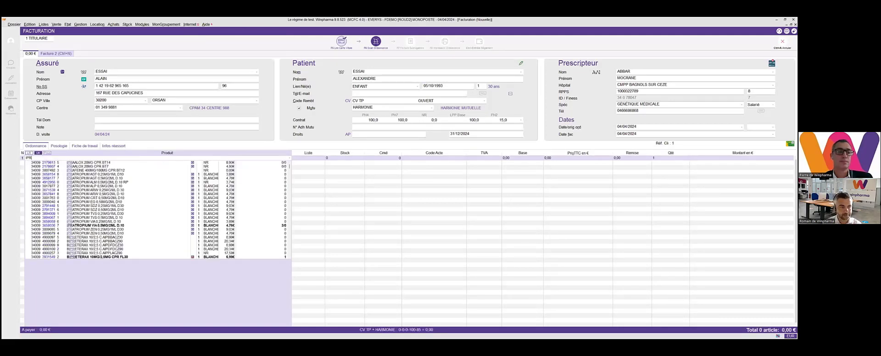
{"action": "type", "text": " 500"}
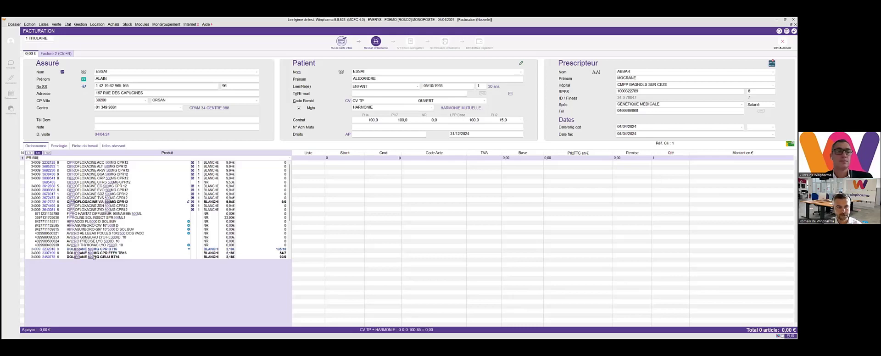
{"action": "scroll", "coordinate": [87, 239], "scroll_direction": "down", "scroll_amount": 3}
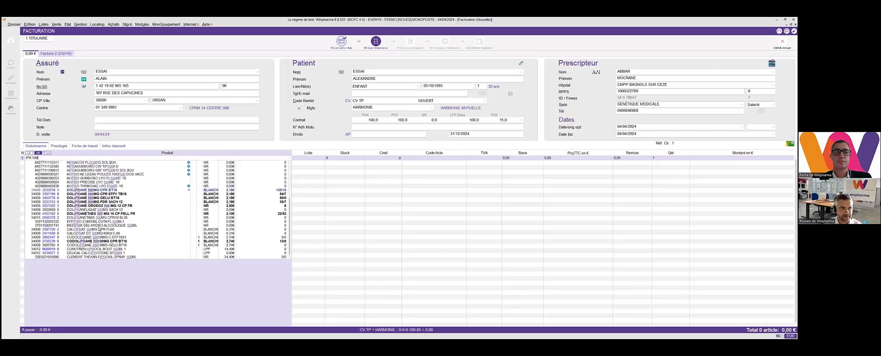
{"action": "scroll", "coordinate": [88, 241], "scroll_direction": "up", "scroll_amount": 3}
{"action": "scroll", "coordinate": [95, 194], "scroll_direction": "down", "scroll_amount": 3}
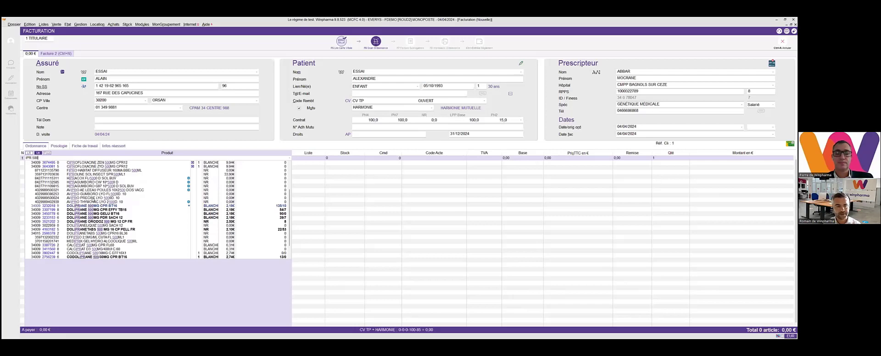
{"action": "scroll", "coordinate": [105, 217], "scroll_direction": "down", "scroll_amount": 1}
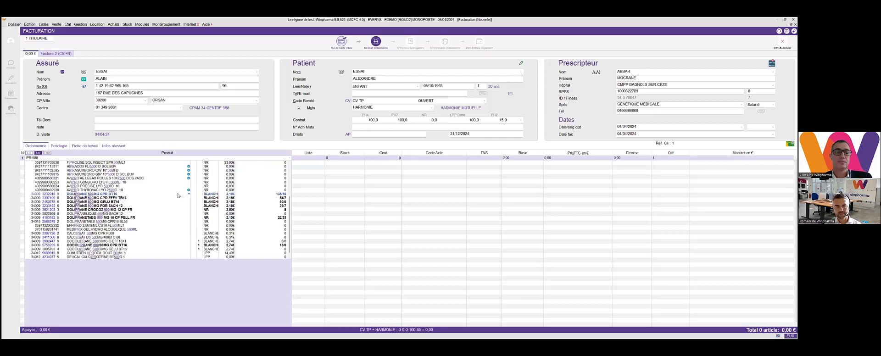
{"action": "left_click", "coordinate": [113, 194]}
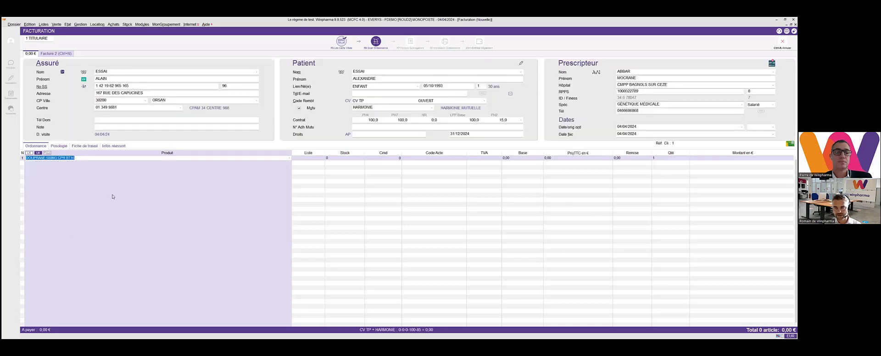
{"action": "key", "text": "Return"}
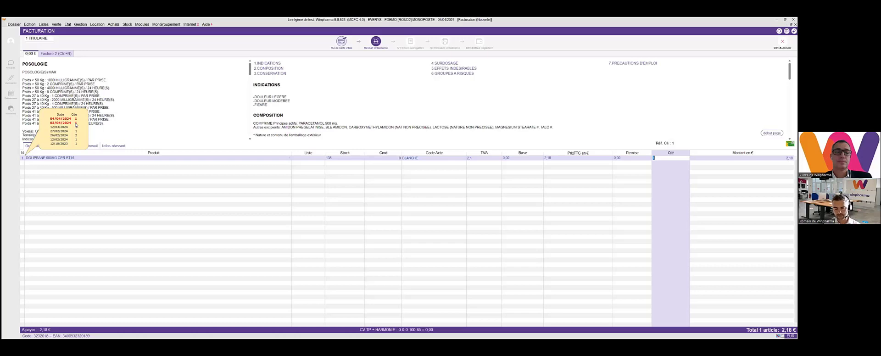
{"action": "key", "text": "Return"}
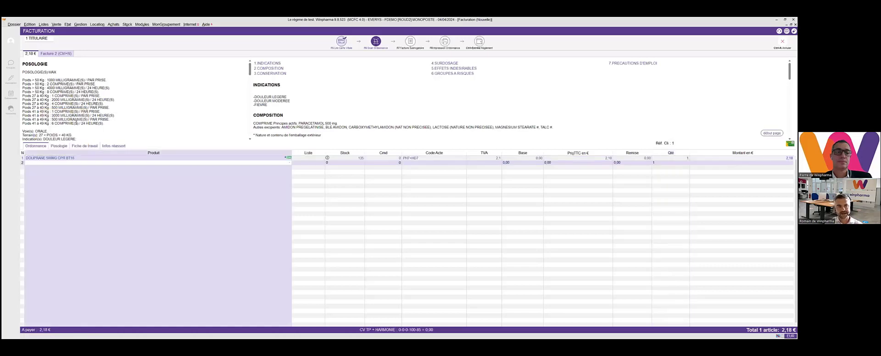
- Search for "CLAMOX" and add one CLAMOXYL 125MG/5ML BUV FL60ML as the second product line
{"action": "type", "text": "CLAMOX"}
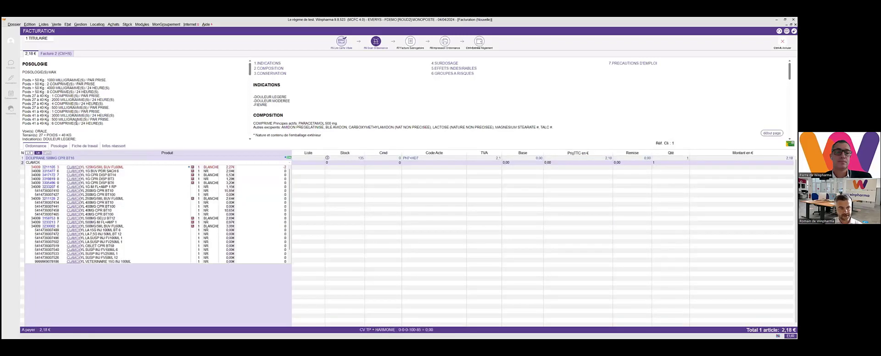
{"action": "key", "text": "Down"}
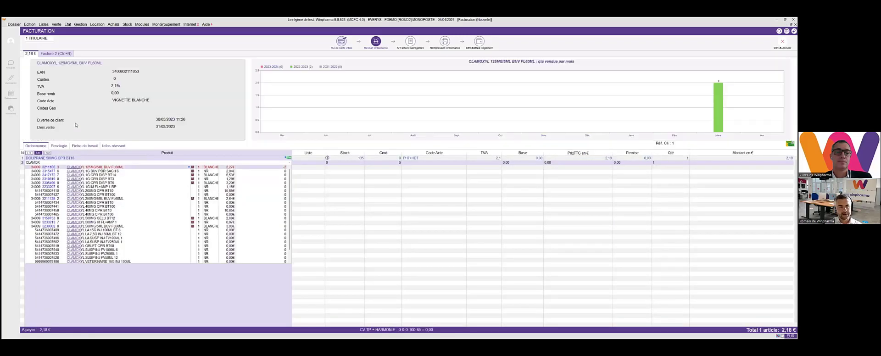
{"action": "key", "text": "Return"}
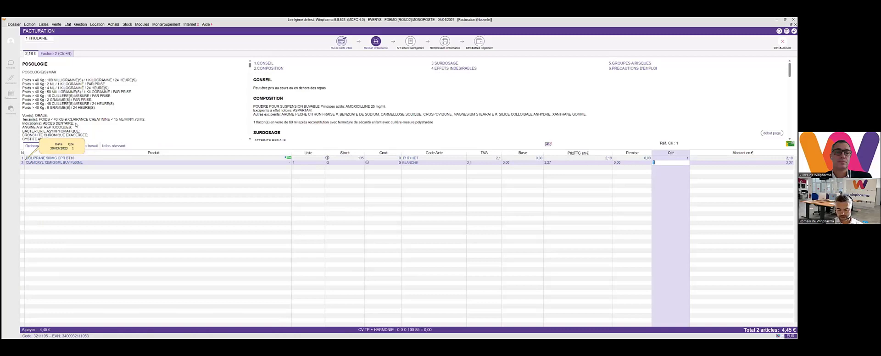
{"action": "key", "text": "Return"}
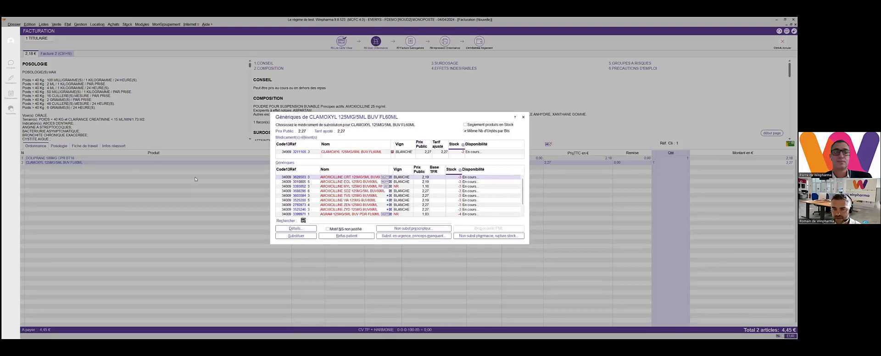
- Sort the generics by stock, substitute AMOXICILLINE EG 125MG/5ML BUV 60ML for the Clamoxyl, and accept the excipient notice
{"action": "left_click", "coordinate": [459, 171]}
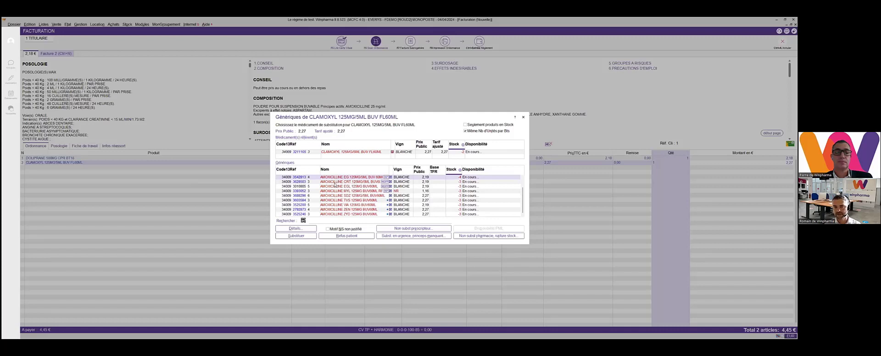
{"action": "left_click", "coordinate": [296, 235]}
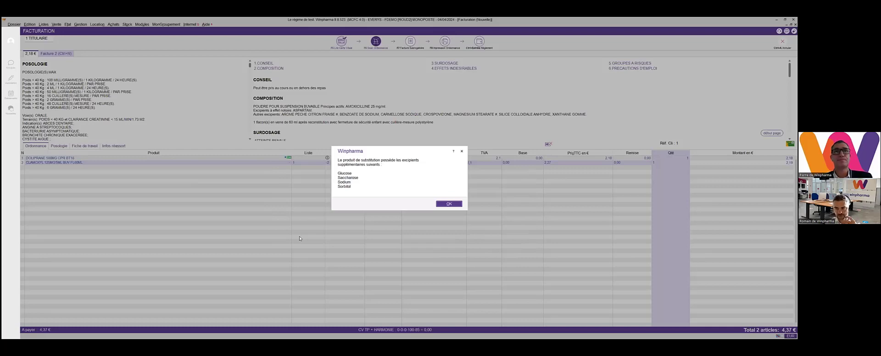
{"action": "key", "text": "Return"}
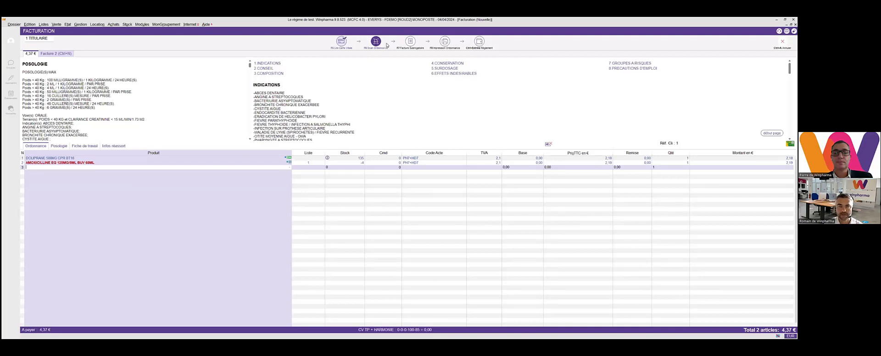
- Format the invoice as a secured Maladie invoice with full third-party payment and Carte Vitale as AMO proof
{"action": "left_click", "coordinate": [410, 42]}
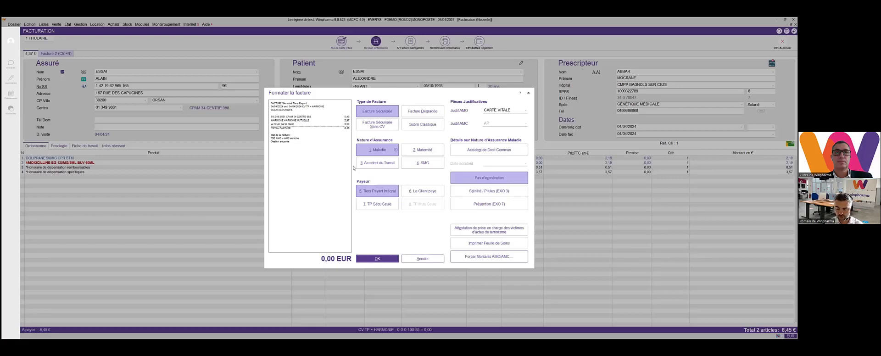
{"action": "key", "text": "Return"}
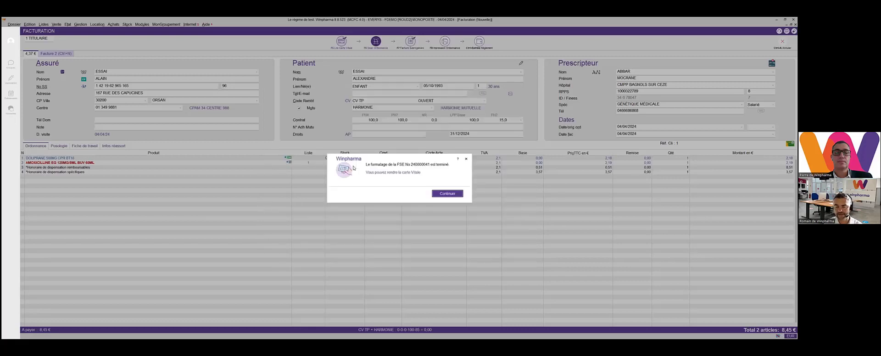
{"action": "key", "text": "Return"}
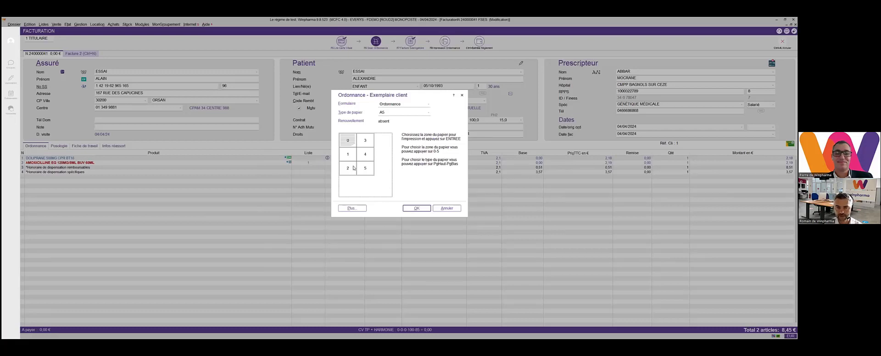
- Preview the client copy of the prescription on A5 paper in print zone 4, and close the preview
{"action": "left_click", "coordinate": [367, 155]}
{"action": "left_click", "coordinate": [413, 207]}
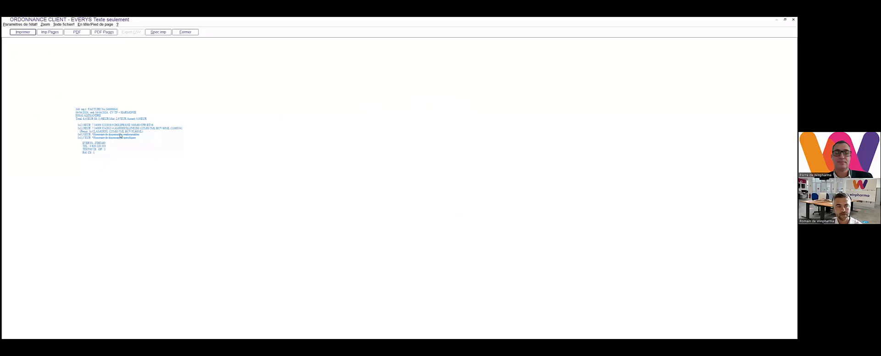
{"action": "left_click", "coordinate": [185, 33]}
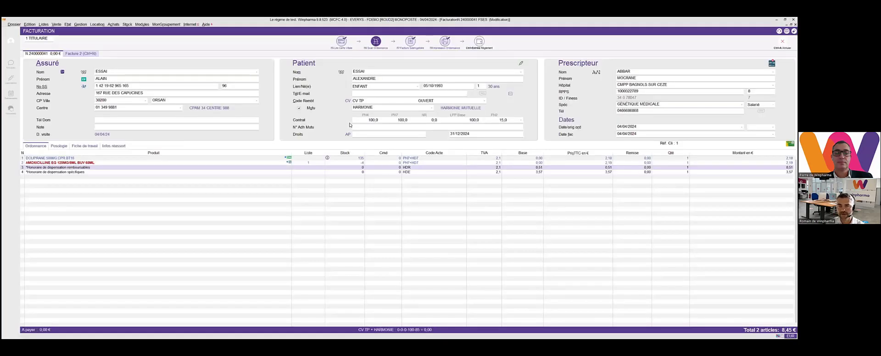
- Skip scanning the prescription and validate the invoice settlement without a ticket
{"action": "key", "text": "F6"}
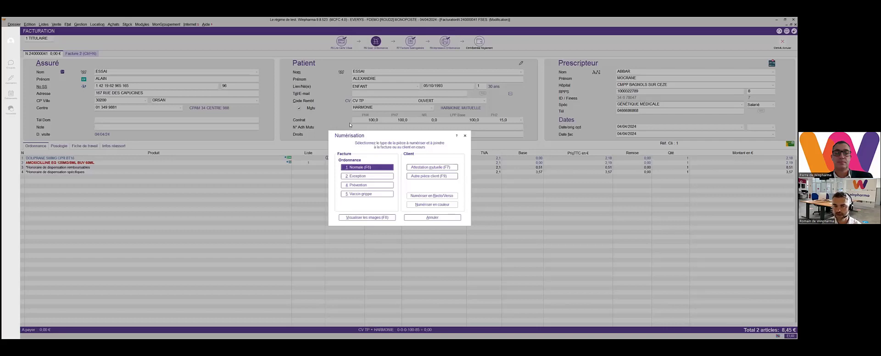
{"action": "left_click", "coordinate": [412, 218]}
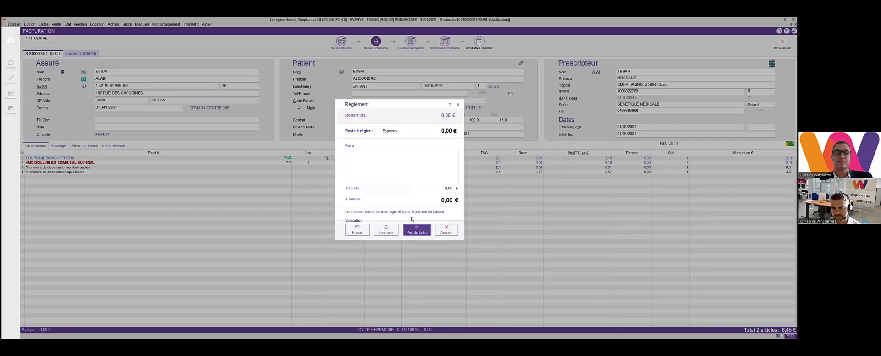
{"action": "key", "text": "Return"}
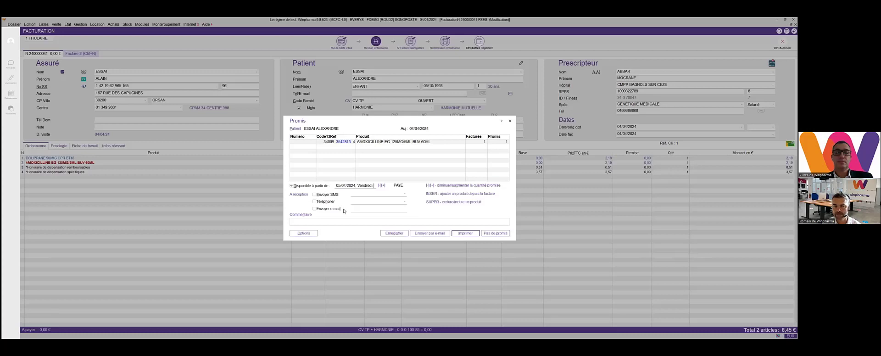
- Generate the promis ticket for one AMOXICILLINE EG 125MG/5ML BUV 60ML available from 05/04/2024, and close its preview
{"action": "left_click", "coordinate": [461, 233]}
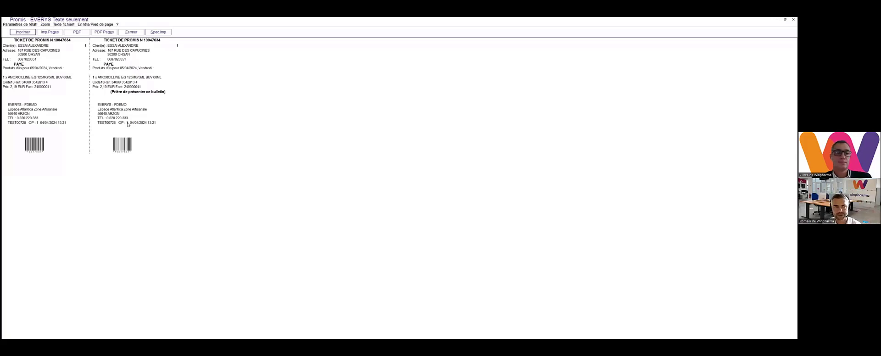
{"action": "left_click", "coordinate": [131, 32]}
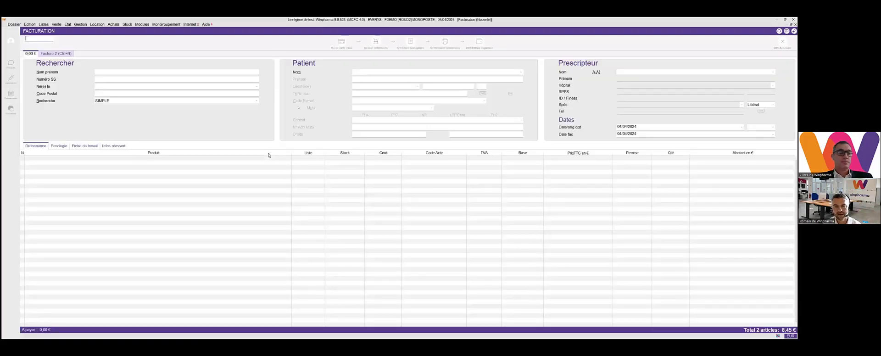